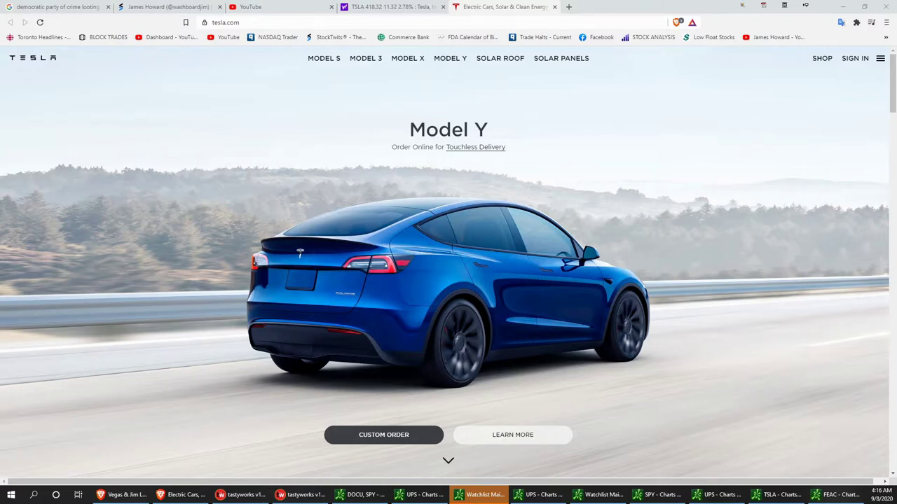
Bring the live stream window to the front from the taskbar.
left_click(126, 496)
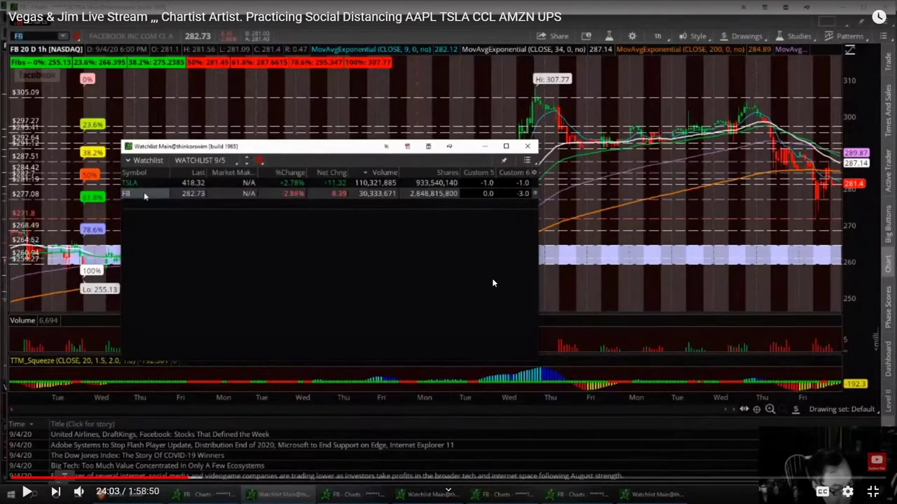
Resume playback of the YouTube live stream replay.
left_click(361, 284)
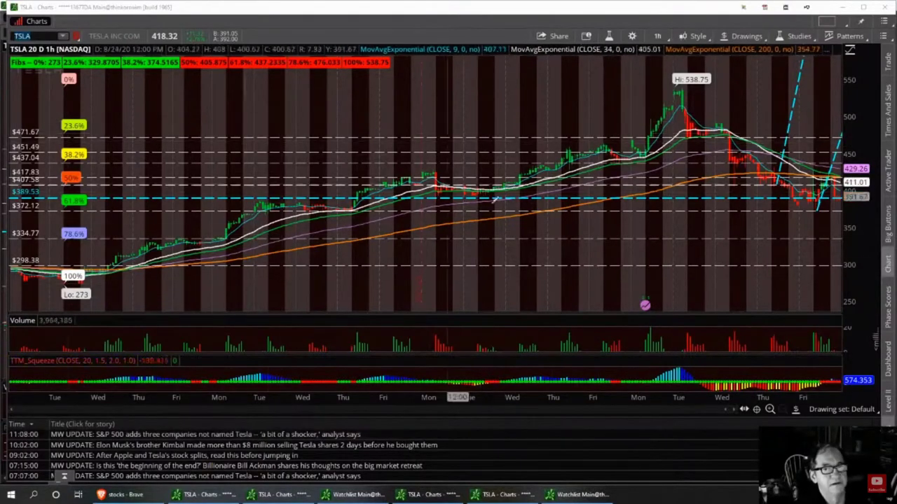
Clear the hourly chart's drawing set, confirm with Yes, then switch to another TSLA chart window.
right_click(236, 182)
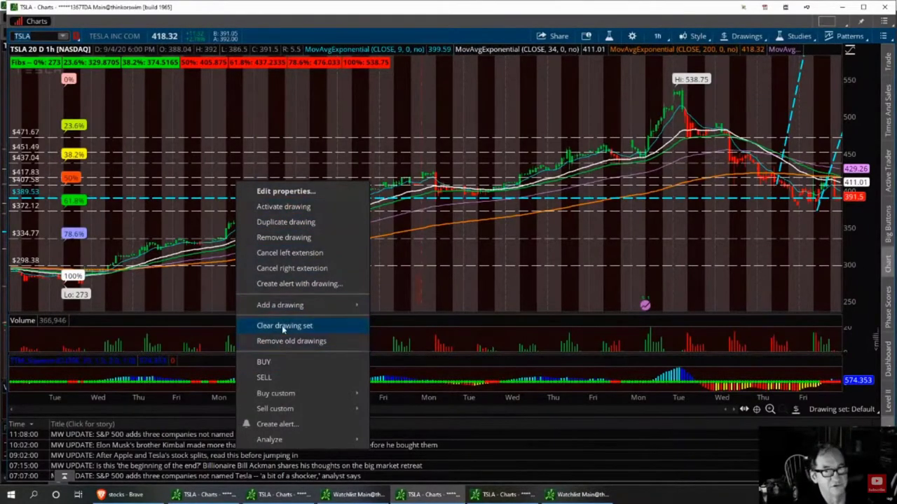
mouse_move(278, 307)
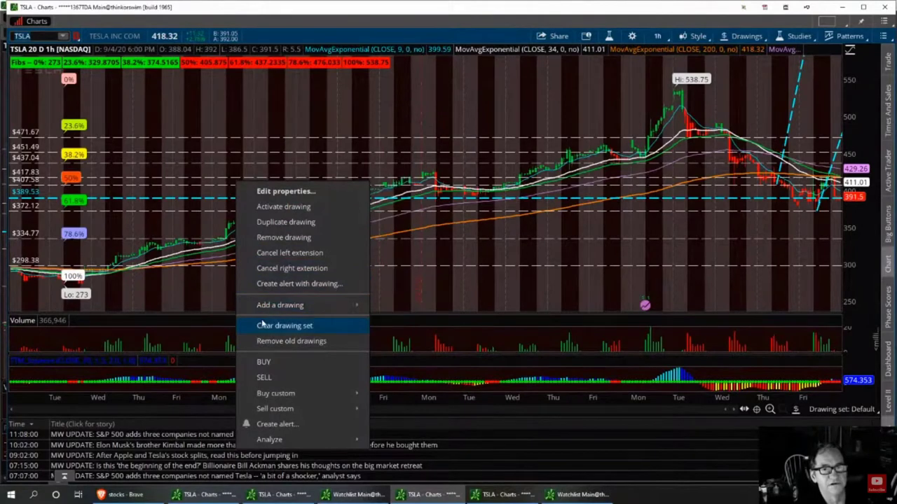
left_click(270, 326)
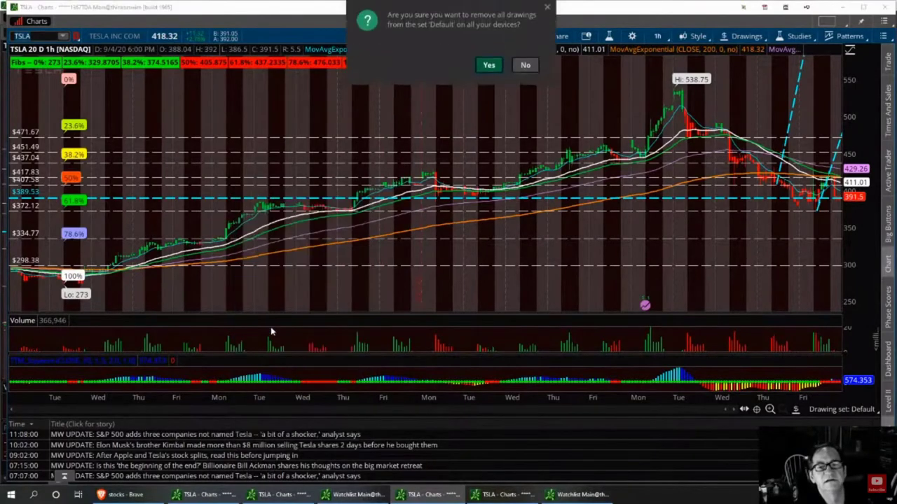
left_click(489, 66)
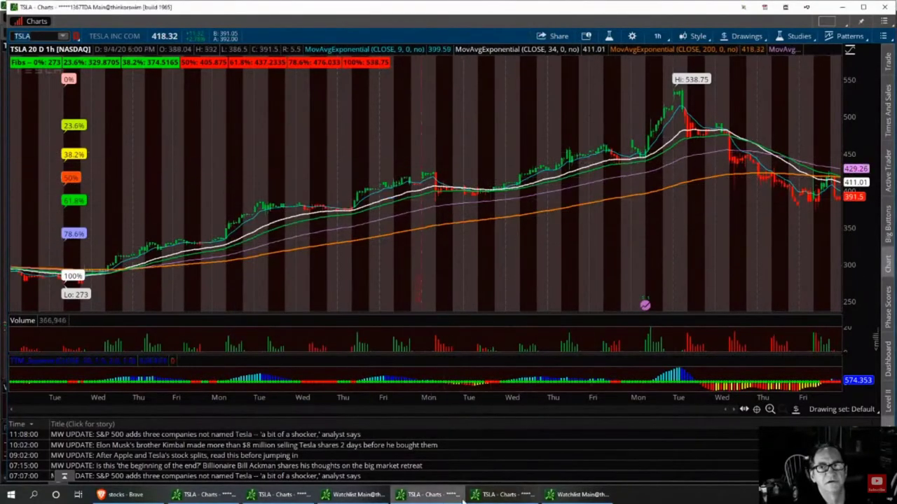
left_click(494, 496)
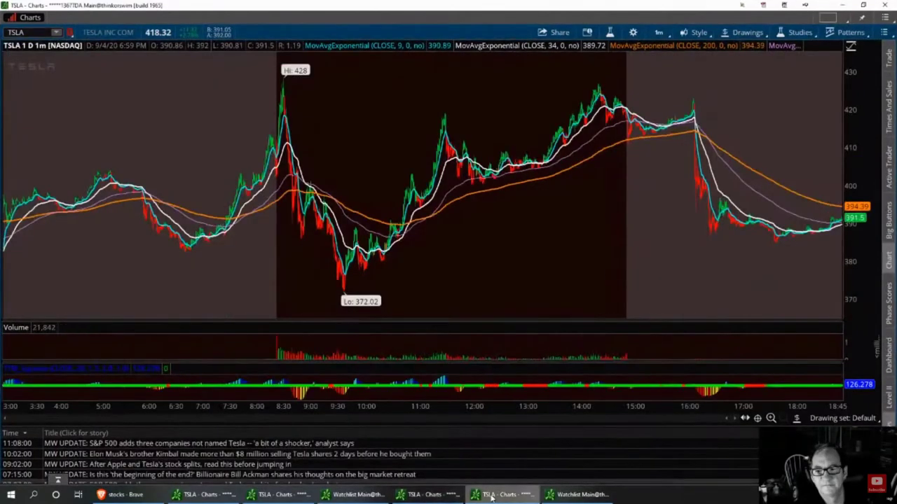
Bring the other TSLA chart window forward and set its time frame to 1 Y : 1D.
left_click(279, 494)
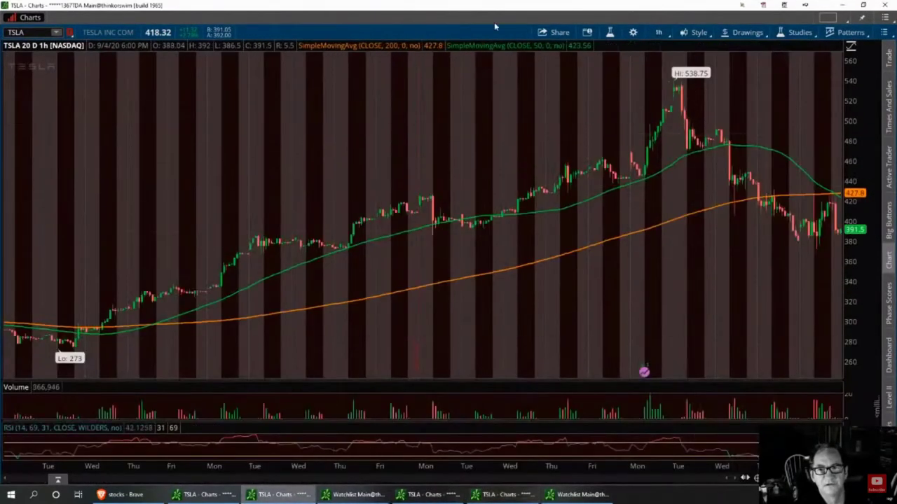
left_click(658, 32)
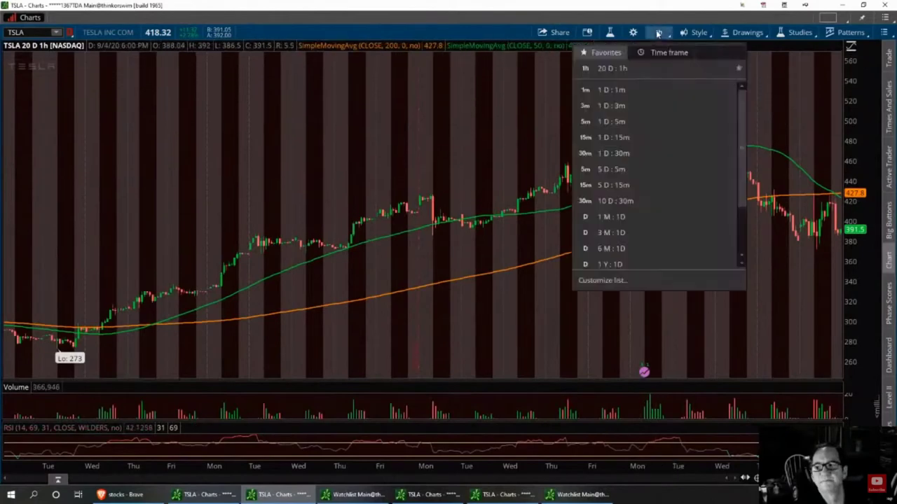
left_click(609, 264)
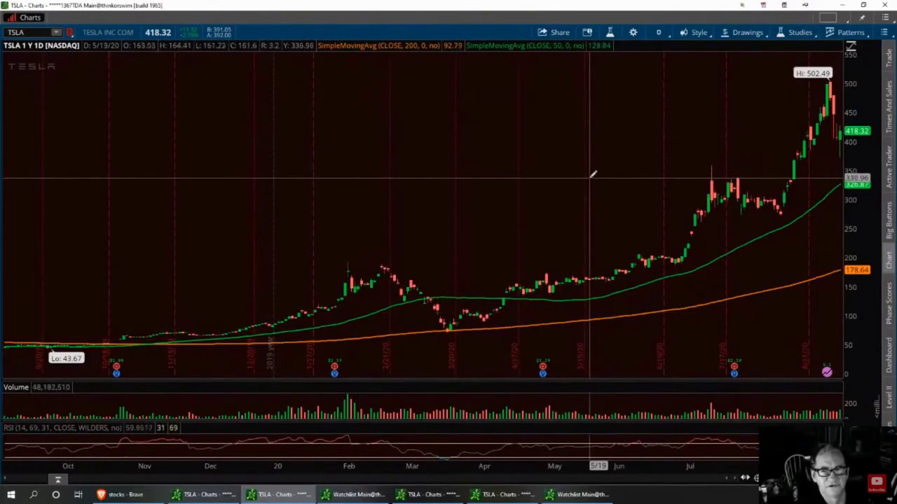
Zoom to June–August and place price levels at $336.16, $309.83, $293.89 and $372.28.
left_click(754, 175)
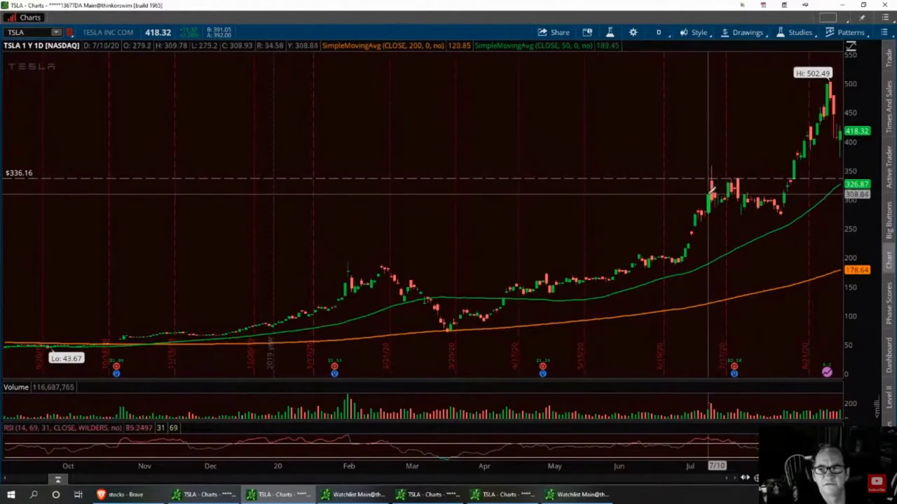
left_click_drag(841, 162, 624, 186)
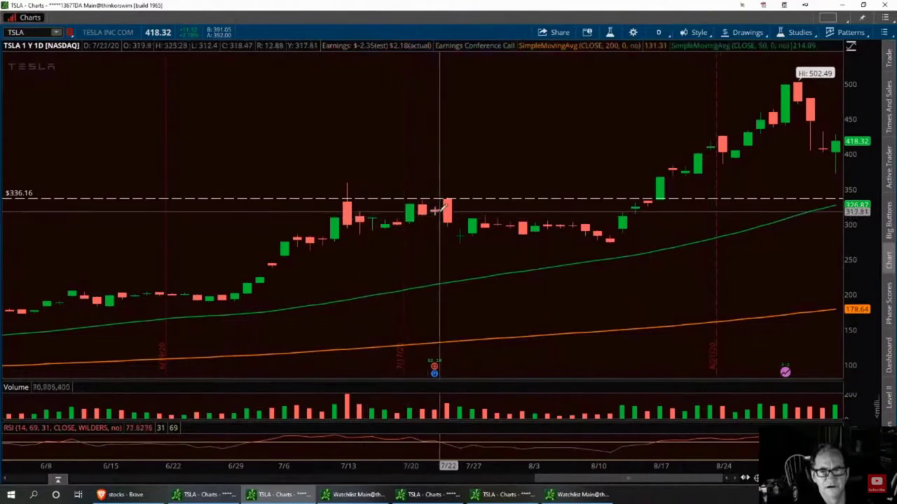
left_click(370, 216)
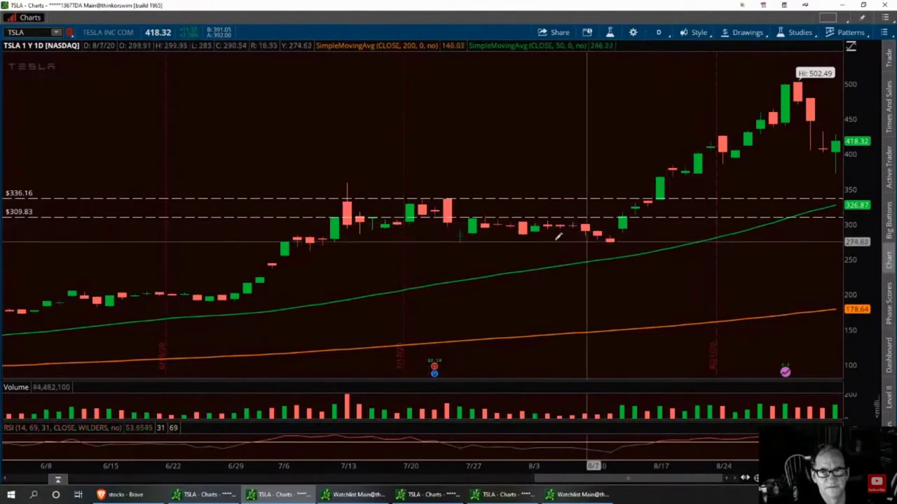
left_click(422, 227)
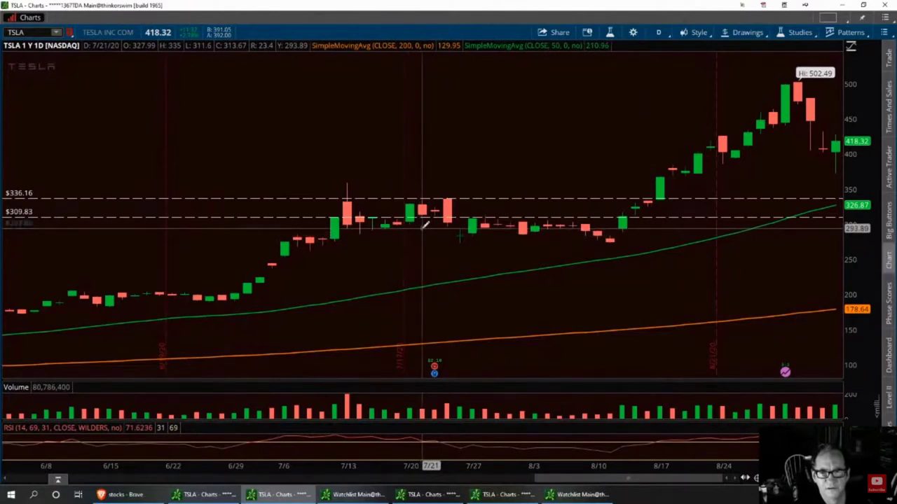
left_click(587, 169)
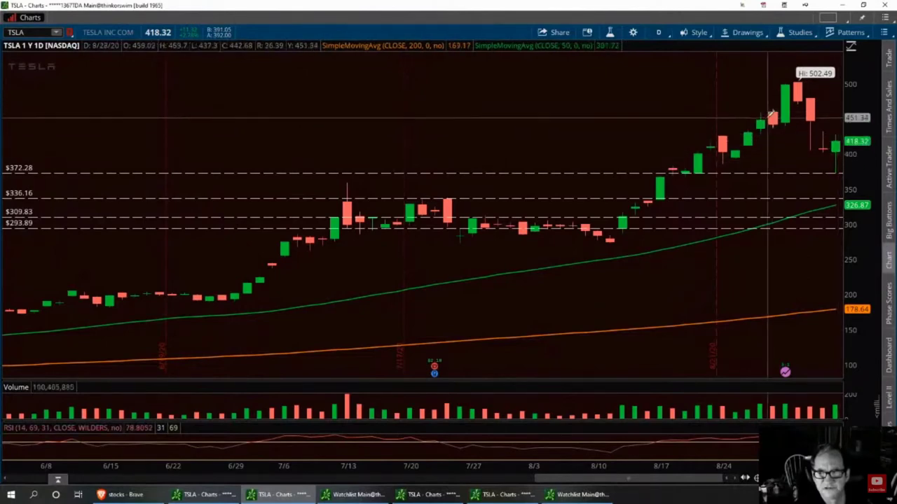
Add price levels at $401.51, $426.76, $446.69, $459.31, $475.25, $501.83, then zoom out to the year.
left_click(726, 150)
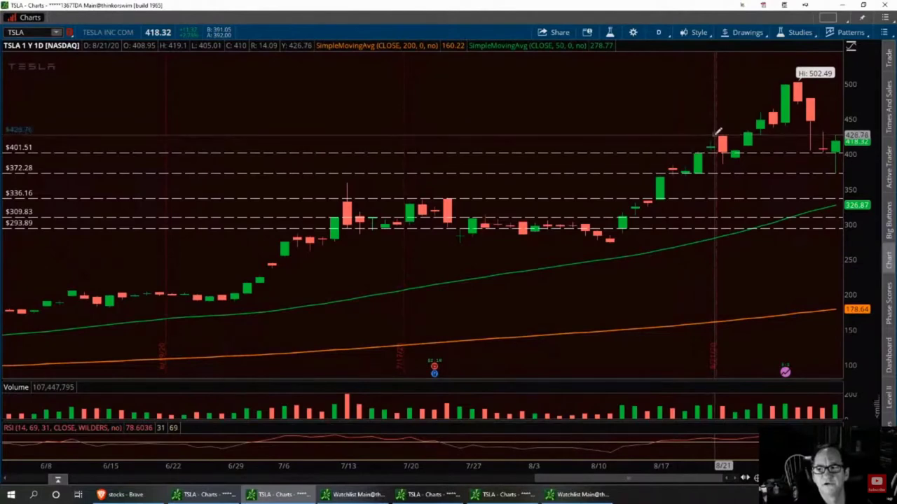
left_click(717, 132)
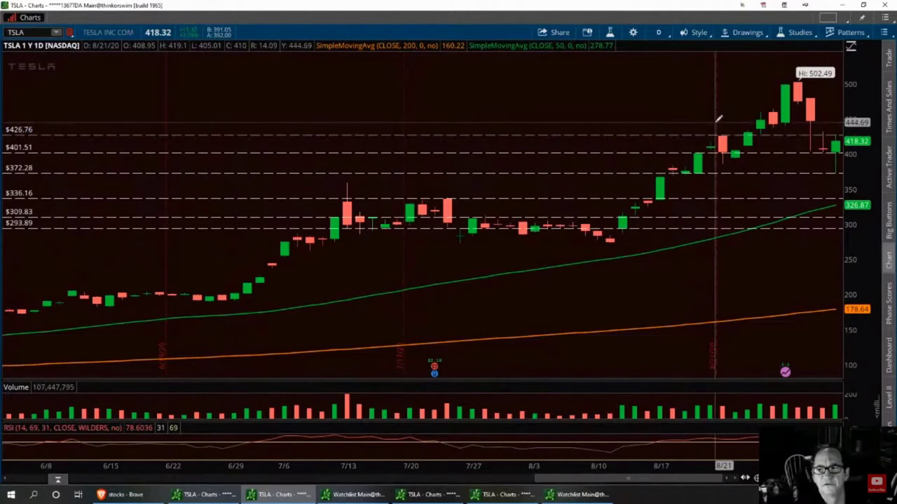
left_click(715, 121)
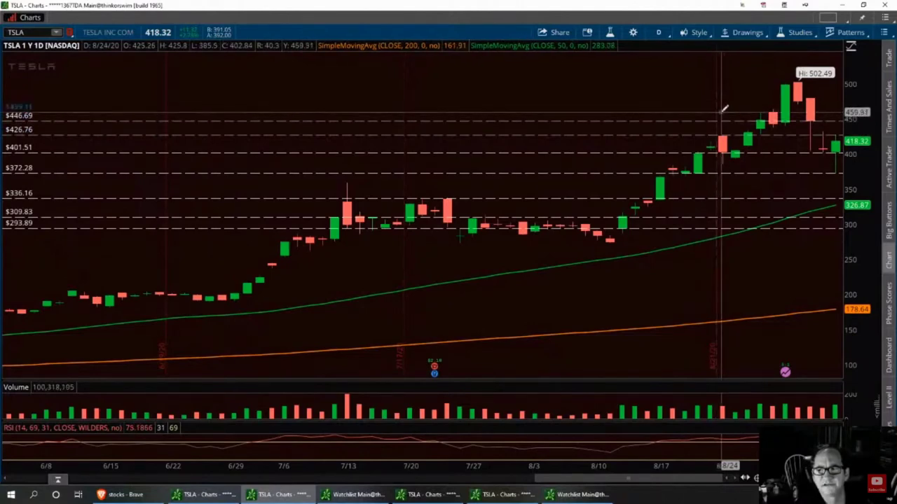
left_click(722, 112)
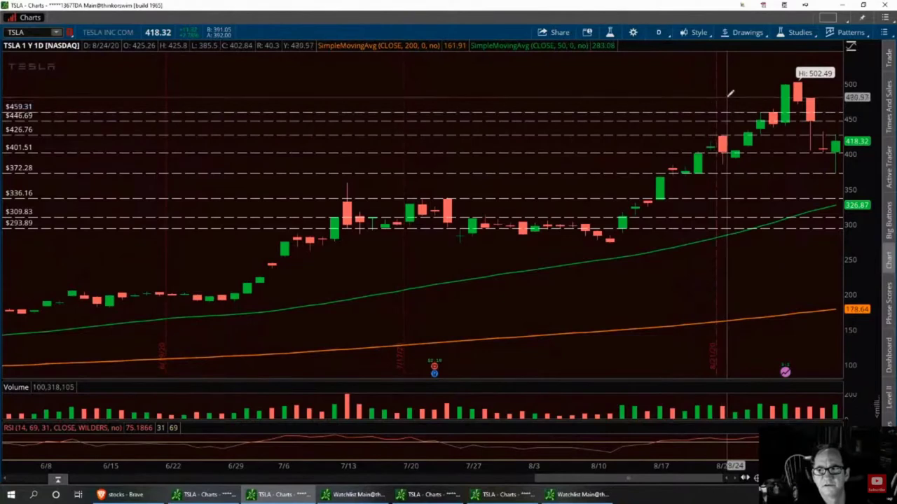
left_click(728, 99)
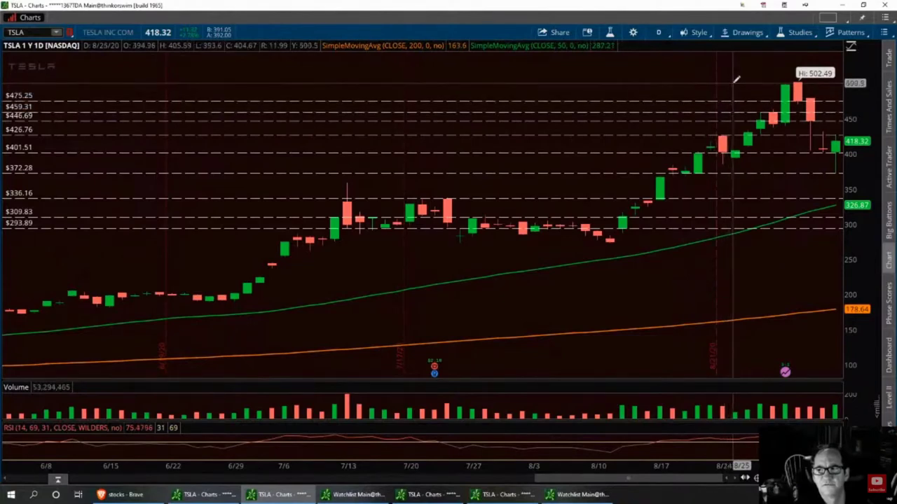
left_click(736, 79)
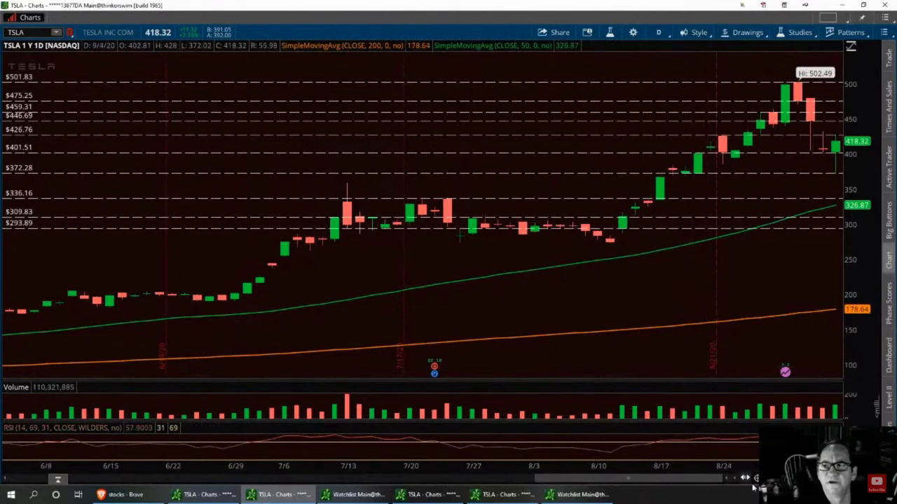
scroll(421, 211, "down", 5)
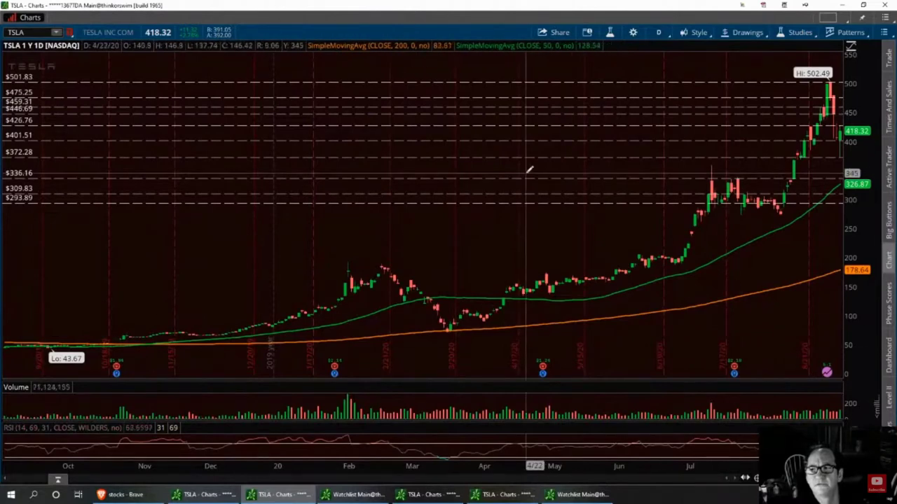
Via Edit properties, make the 336.16 price level salmon red with line width 3.
right_click(670, 184)
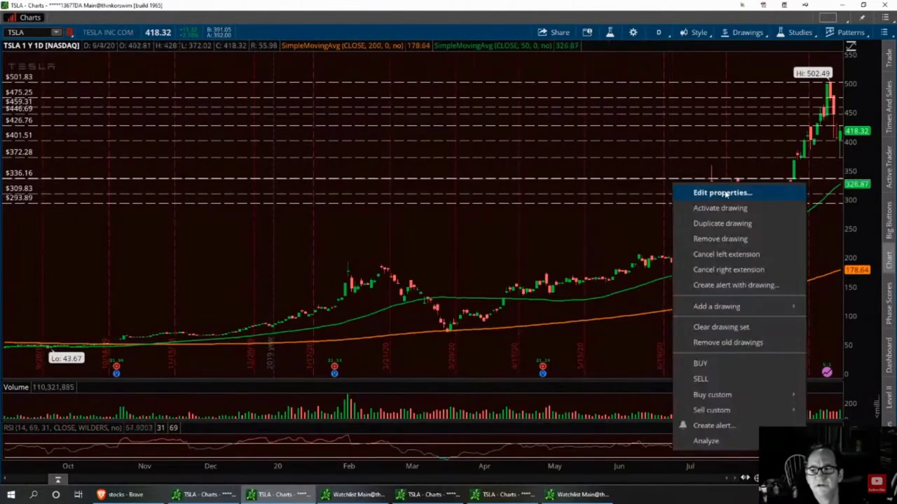
left_click(700, 192)
left_click(322, 333)
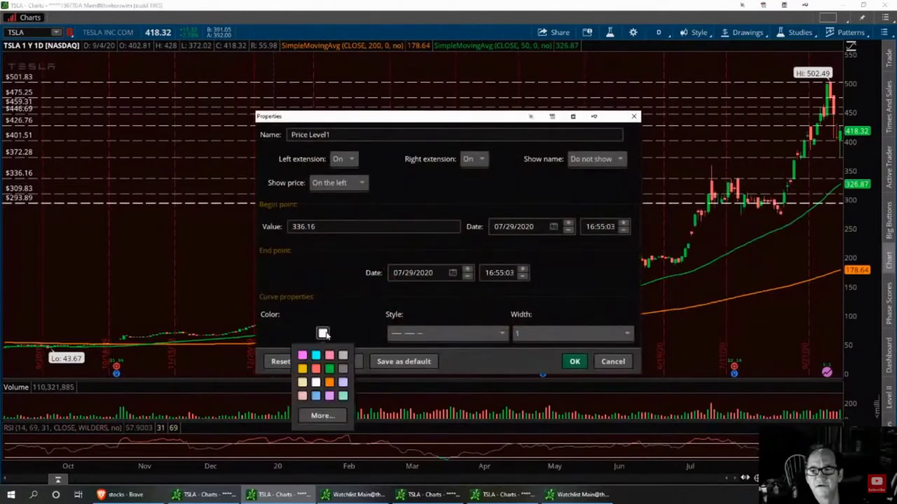
left_click(316, 368)
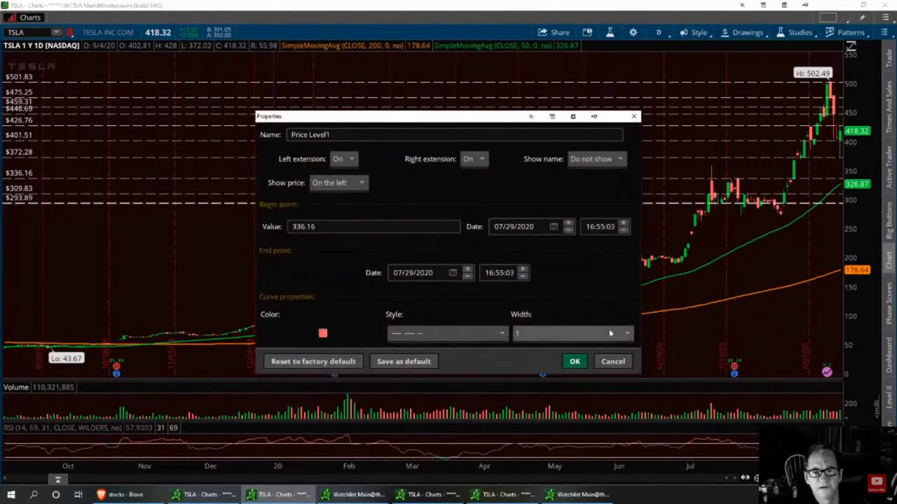
left_click(627, 334)
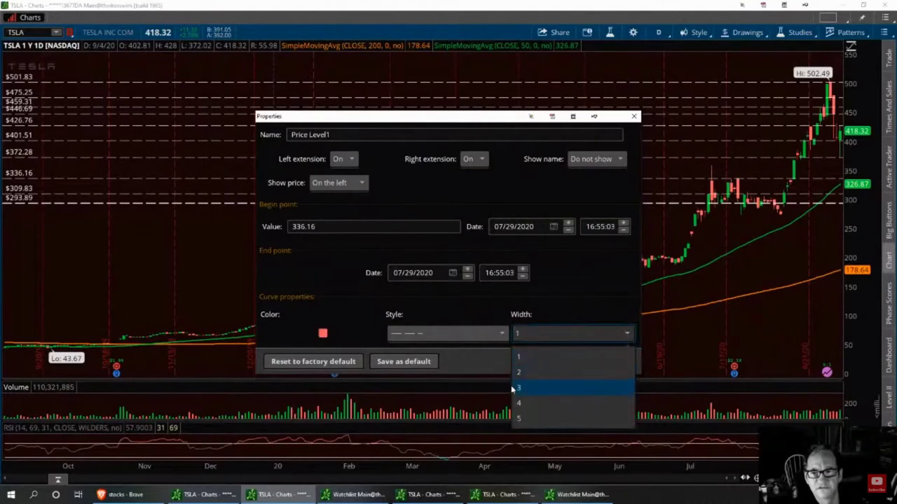
left_click(522, 387)
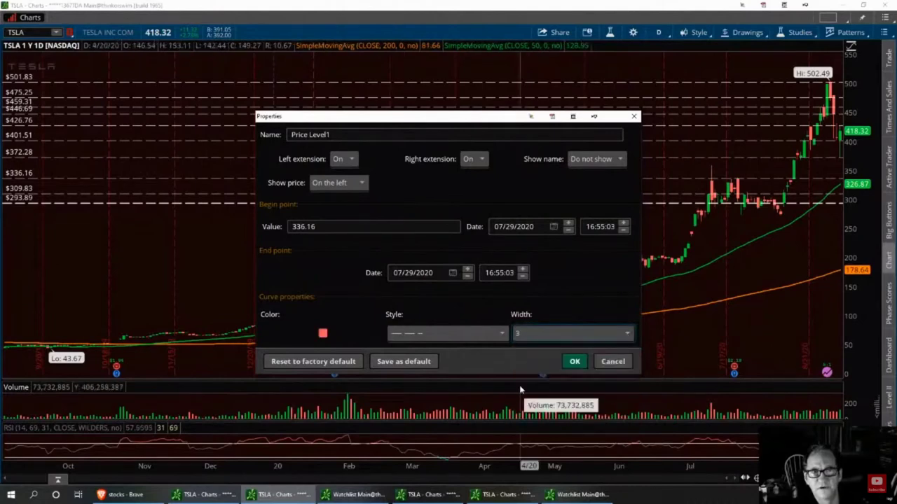
left_click(575, 362)
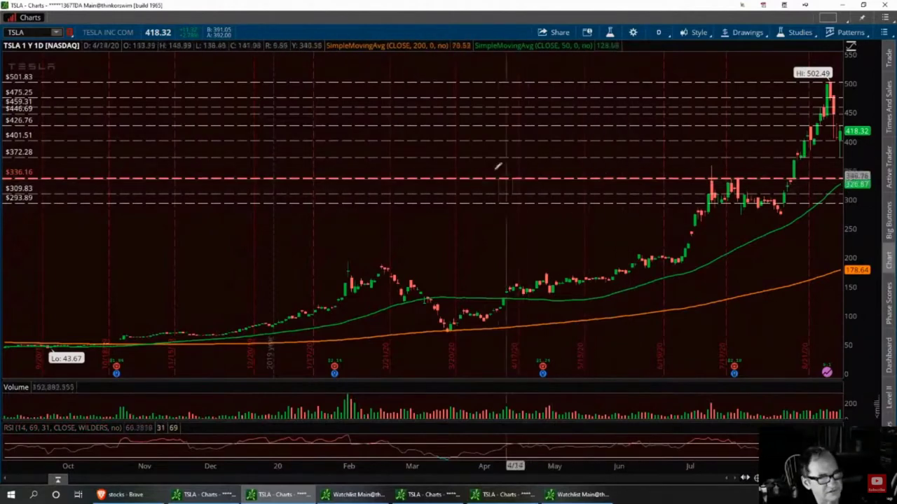
Switch to 20 D : 1h, undo an accidental price-level move, and zoom into Monday–Tuesday.
left_click(659, 32)
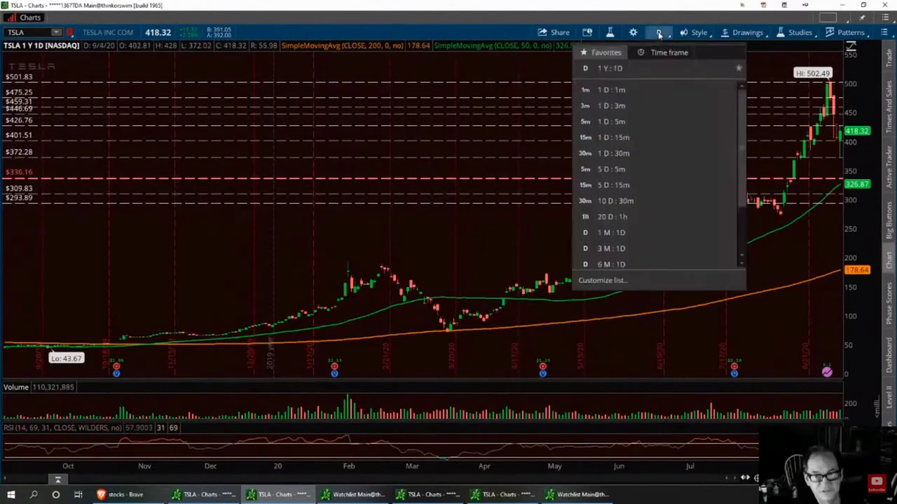
left_click(612, 217)
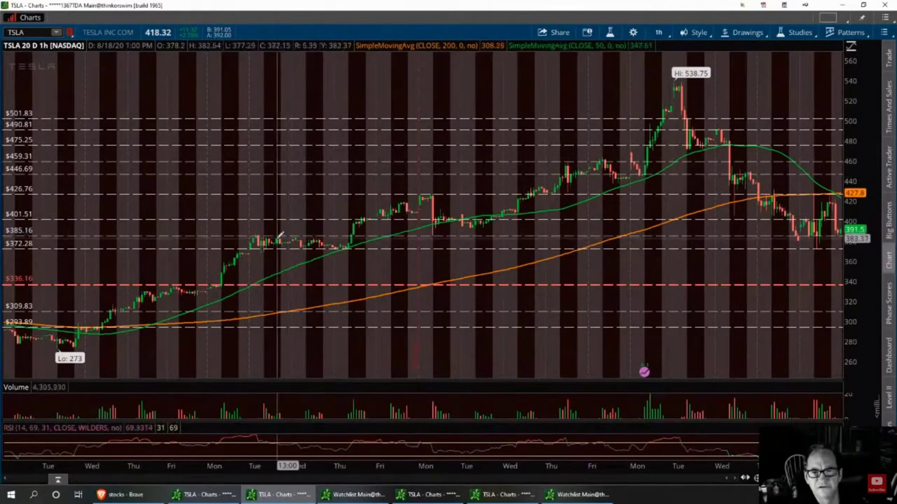
left_click_drag(277, 237, 823, 241)
key("Escape")
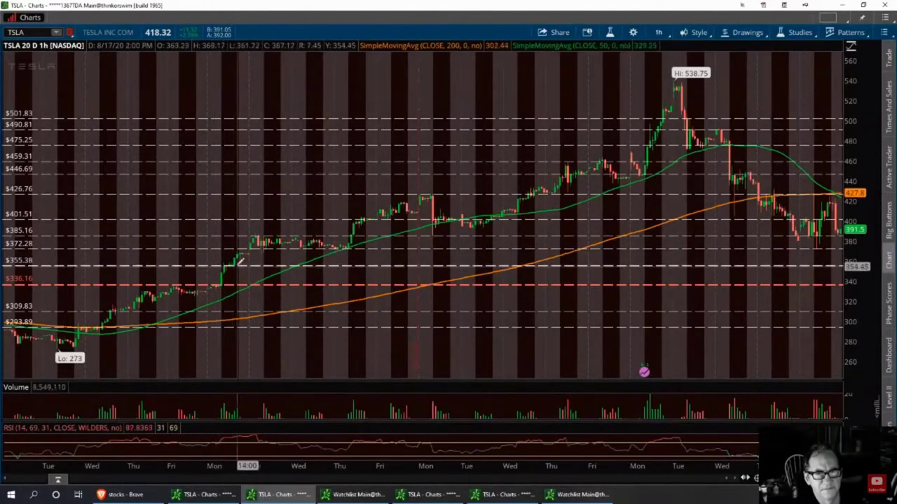
left_click_drag(257, 239, 257, 239)
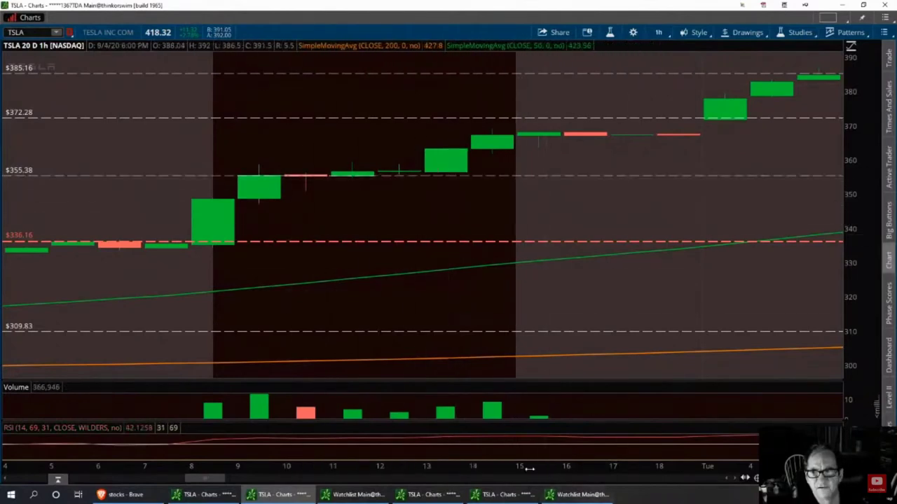
Set the time frame to 1 D : 1m, then change it to 1 D : 5m.
left_click(659, 33)
left_click(619, 91)
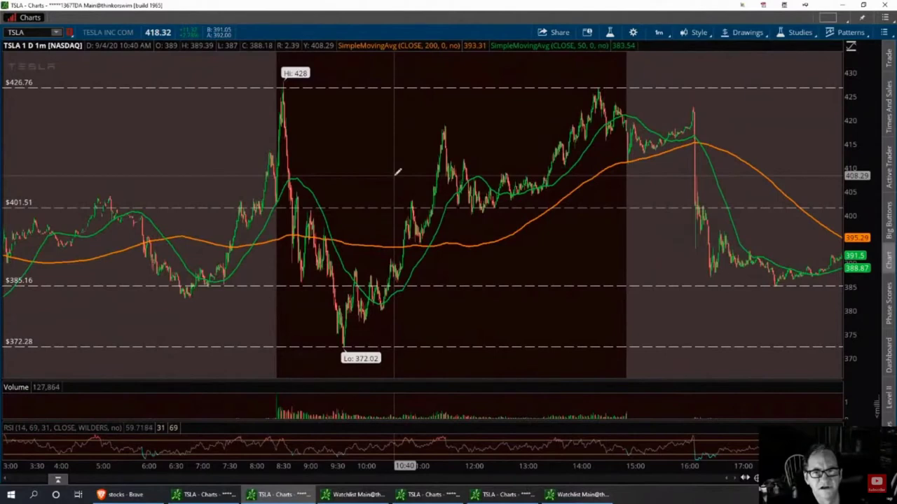
left_click(658, 33)
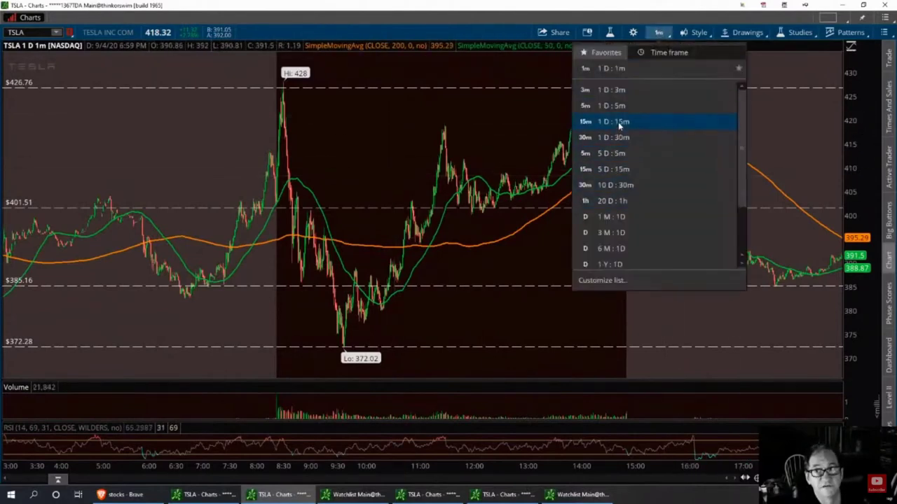
left_click(619, 107)
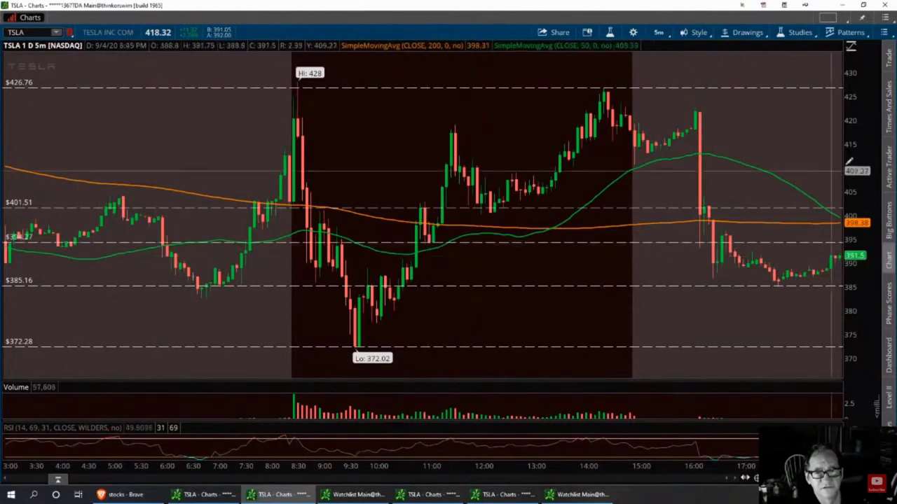
Switch to 1 D : 1m and zoom into the early-morning bars near the 372.02 low.
left_click(659, 32)
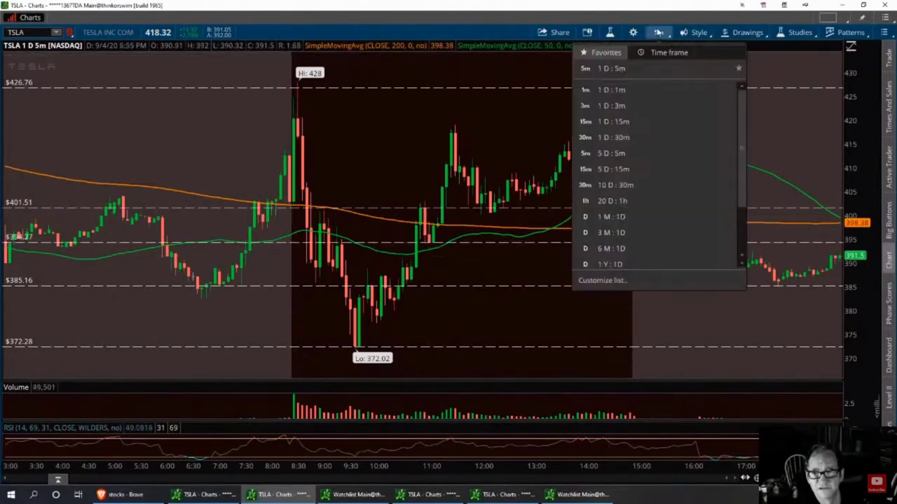
left_click(615, 92)
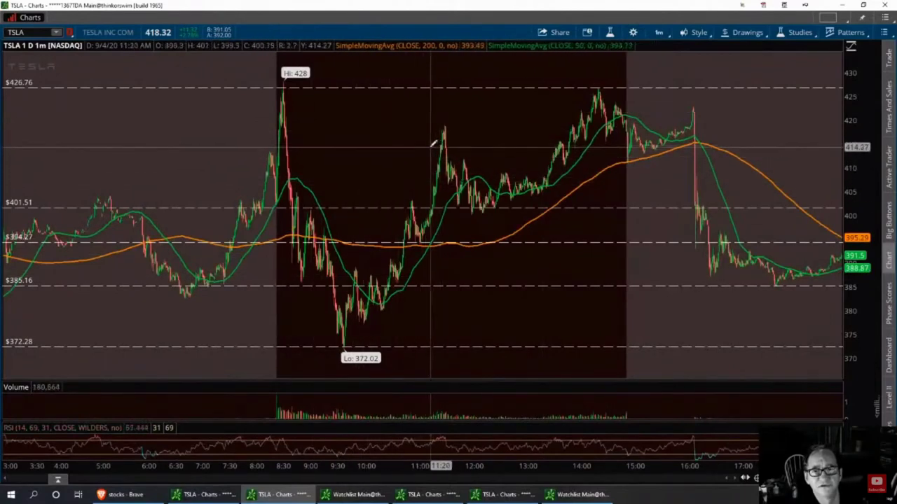
left_click_drag(316, 316, 364, 325)
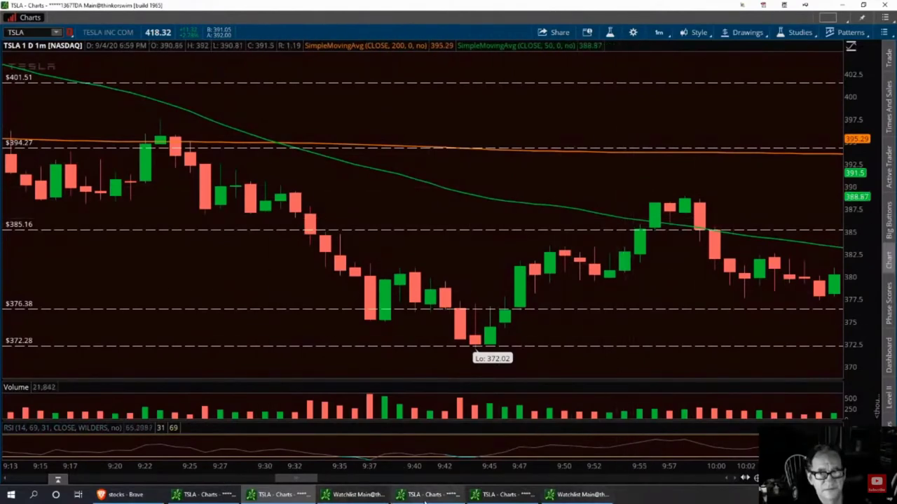
Show the other TSLA chart on 1 D : 1m bars and zoom into the last trading hour.
left_click(417, 496)
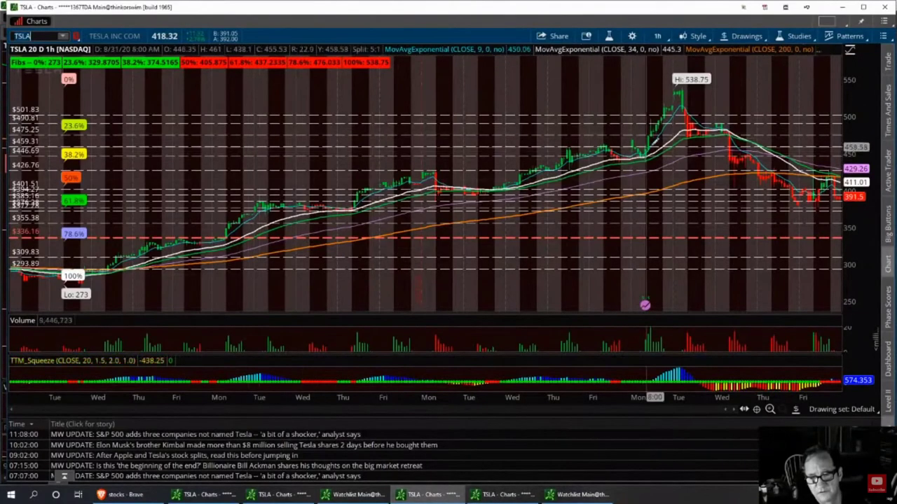
left_click(658, 36)
left_click(608, 90)
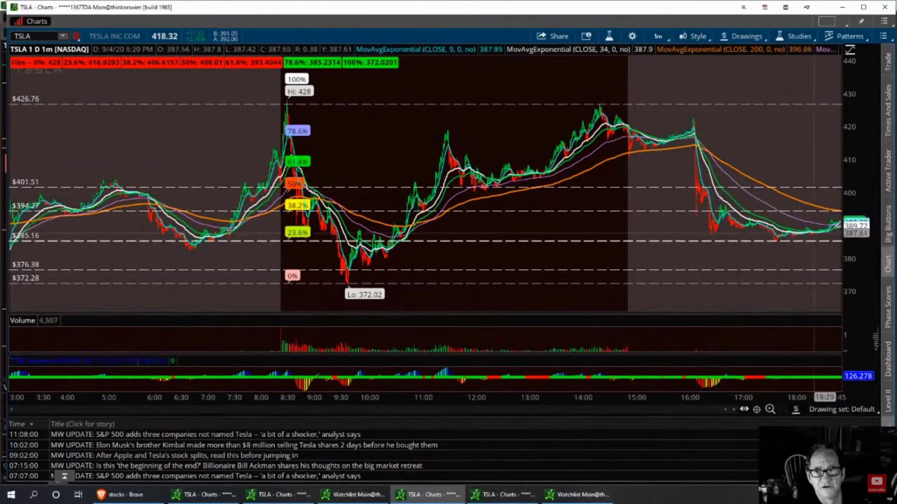
left_click_drag(837, 225, 771, 231)
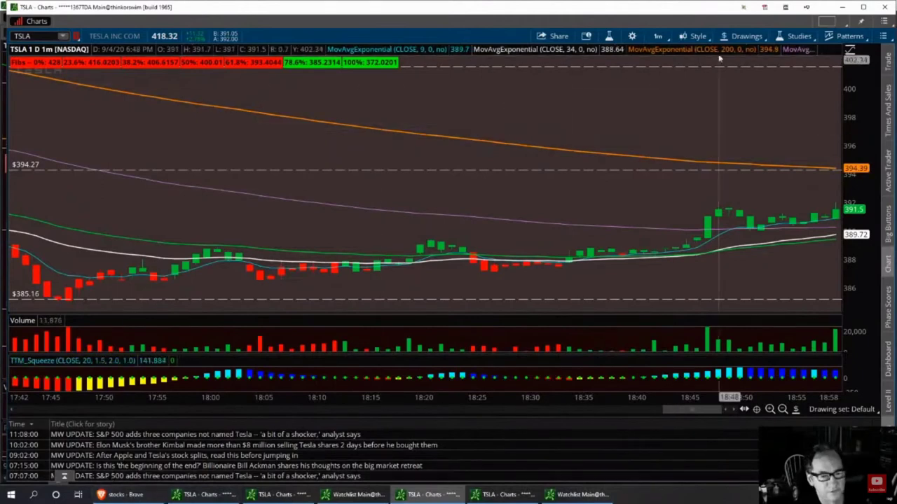
Set the TSLA chart to 20 D : 1h and zoom in on Friday's hourly candles.
left_click(659, 36)
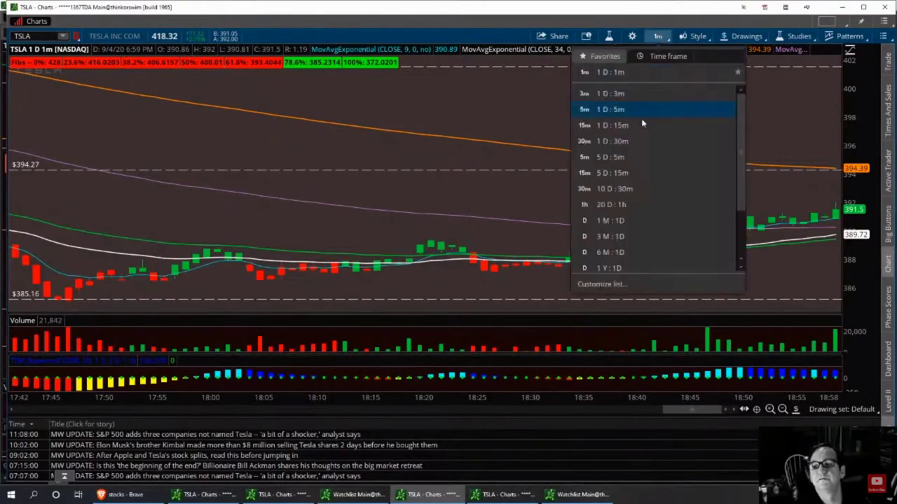
left_click(610, 204)
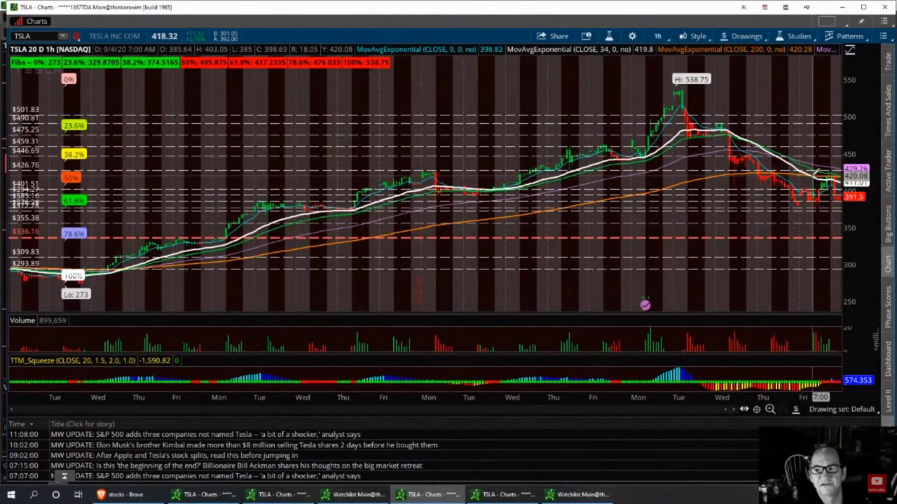
left_click(770, 409)
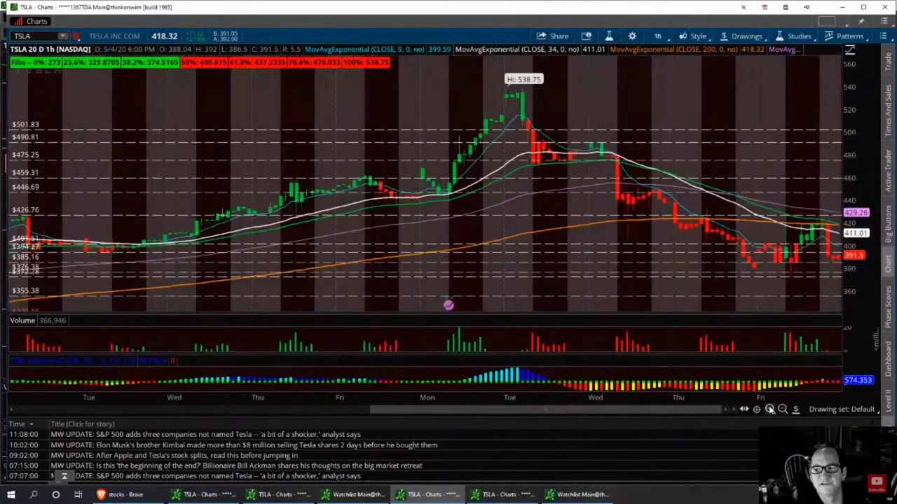
left_click(834, 204)
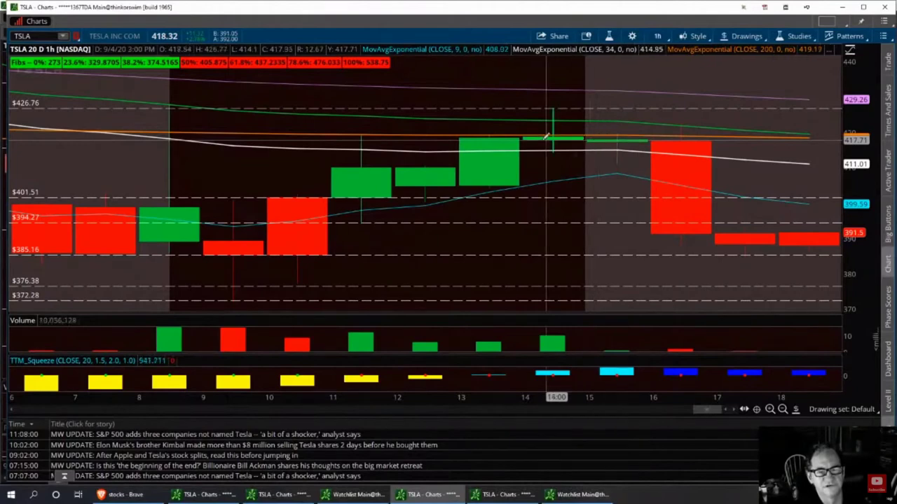
Set the TSLA chart to 1 D : 1m and scroll through the news headlines below it.
left_click(659, 40)
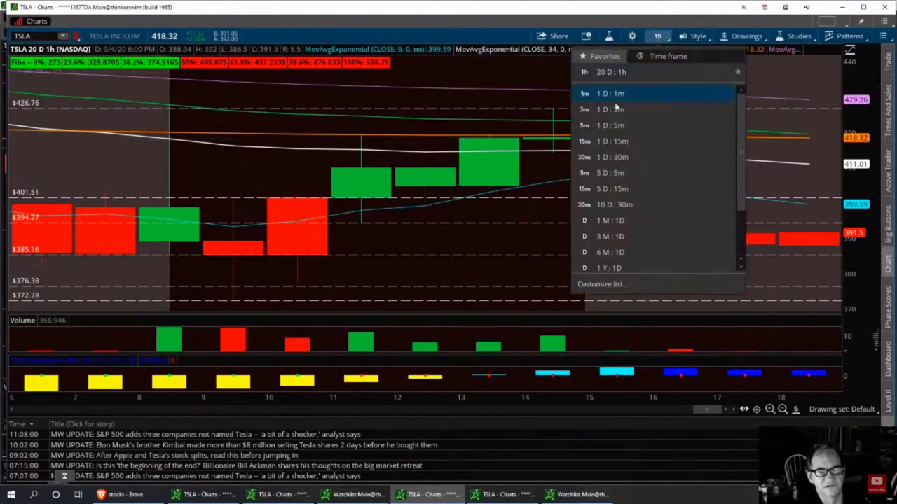
left_click(616, 102)
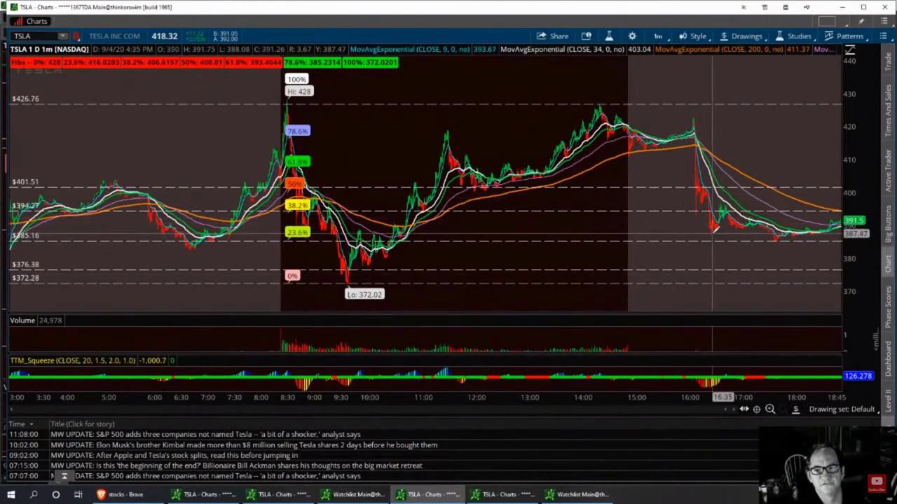
scroll(126, 455, "down", 1)
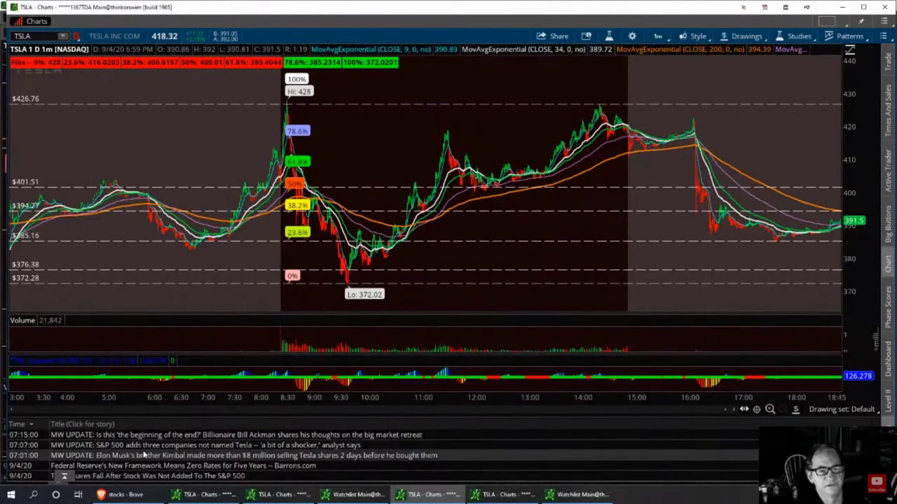
scroll(143, 455, "down", 4)
scroll(143, 456, "up", 5)
scroll(144, 455, "down", 1)
scroll(144, 455, "down", 1)
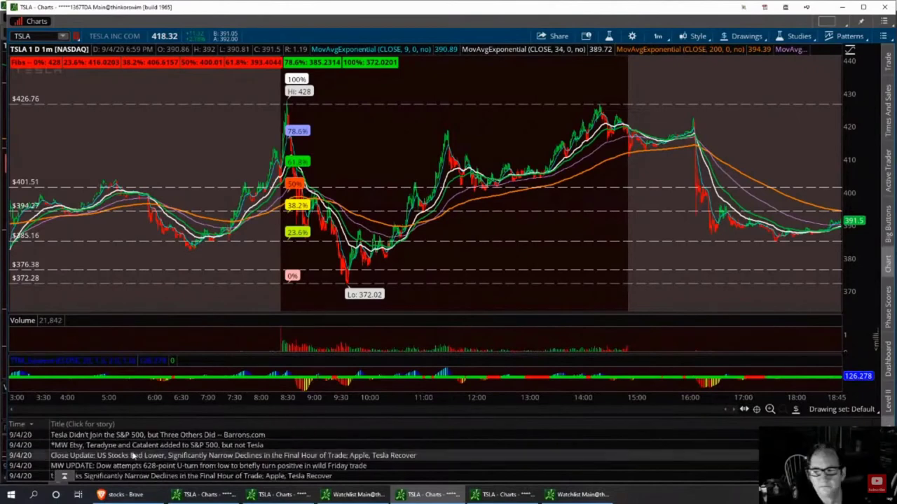
scroll(143, 455, "up", 1)
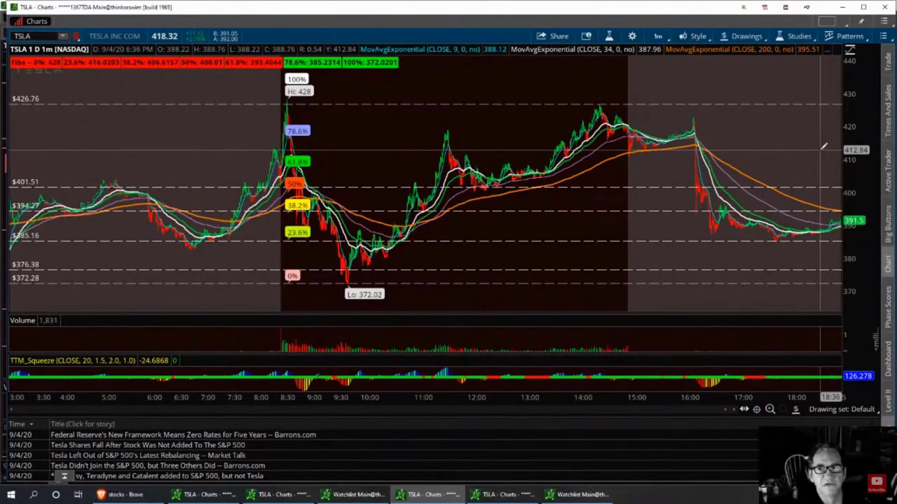
left_click(769, 410)
left_click(769, 409)
left_click(769, 410)
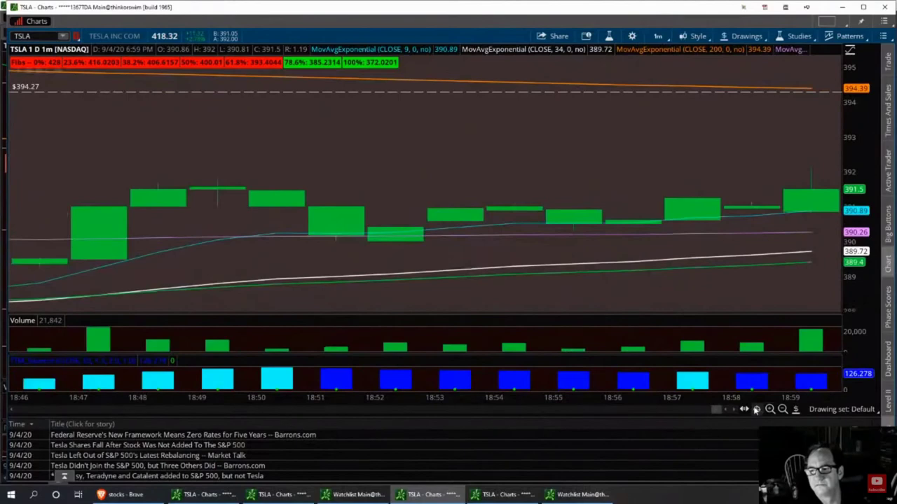
left_click(779, 410)
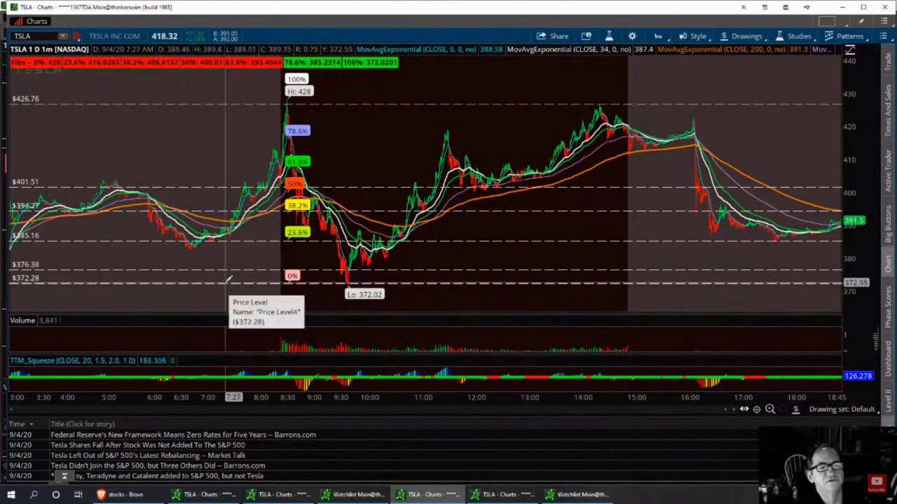
Switch the TSLA chart to 20 D : 1h and drag the $355.38 price level line to a new spot.
left_click(658, 37)
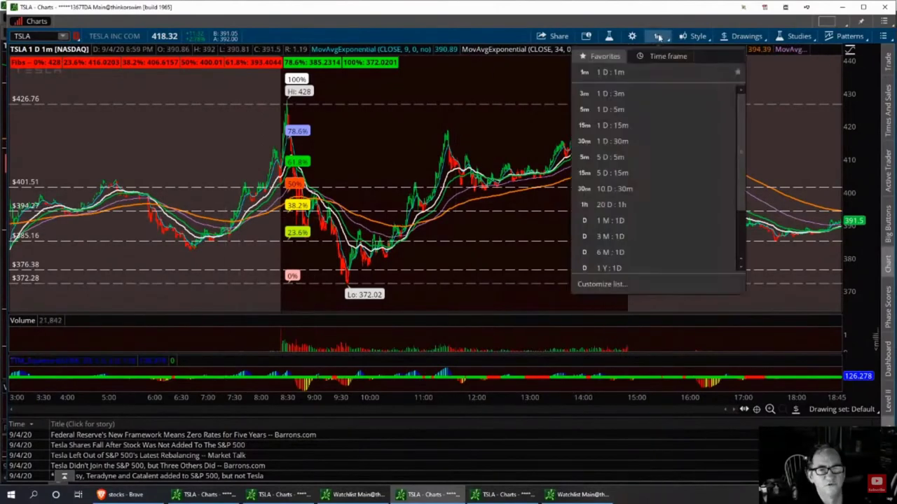
left_click(611, 204)
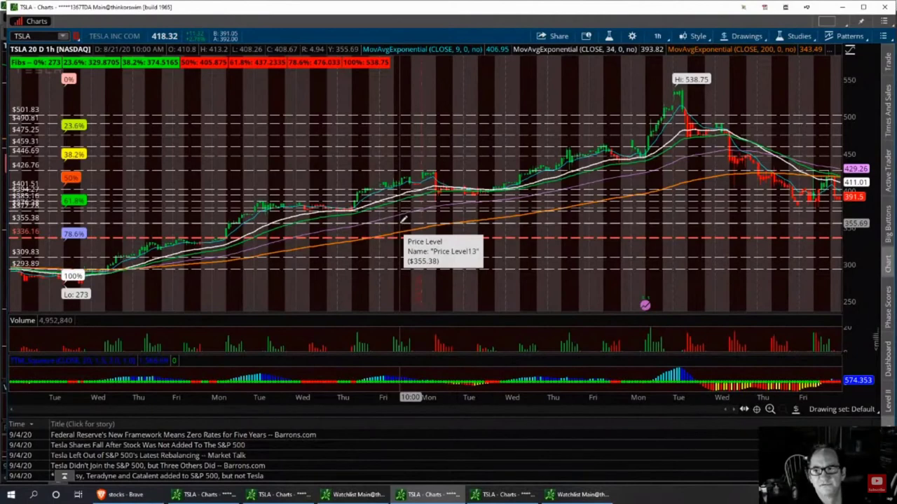
left_click_drag(403, 220, 451, 166)
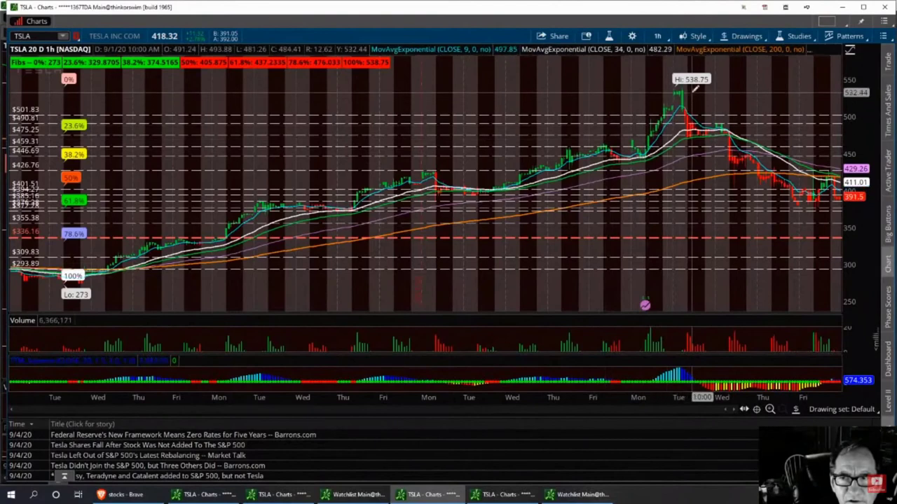
Change the Price Level8 line at $459.31 to red via Edit properties.
right_click(561, 148)
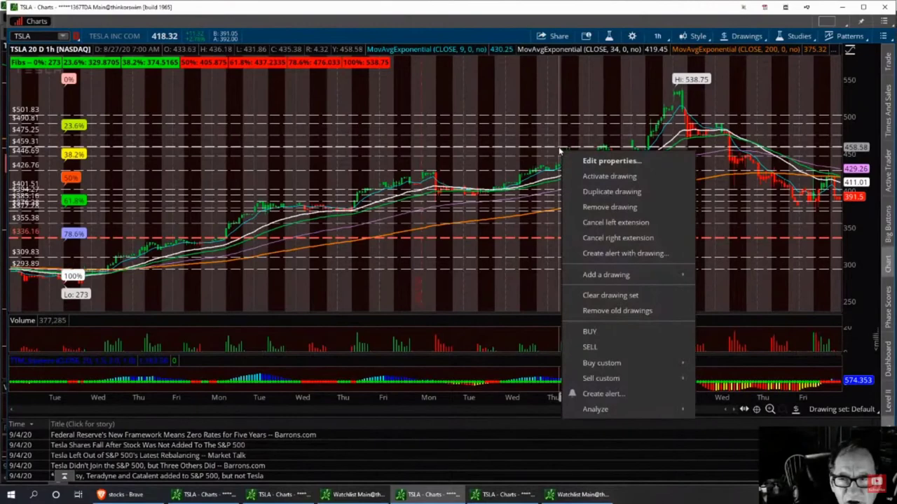
left_click(601, 160)
left_click(325, 334)
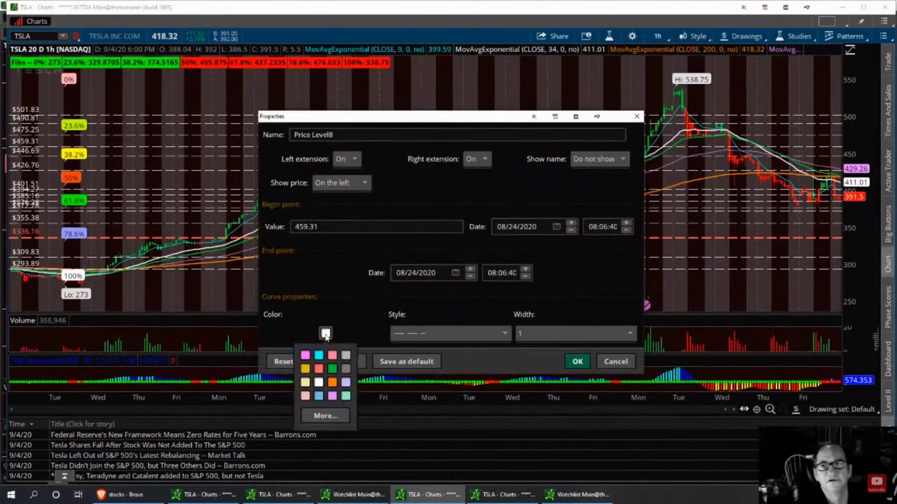
left_click(318, 369)
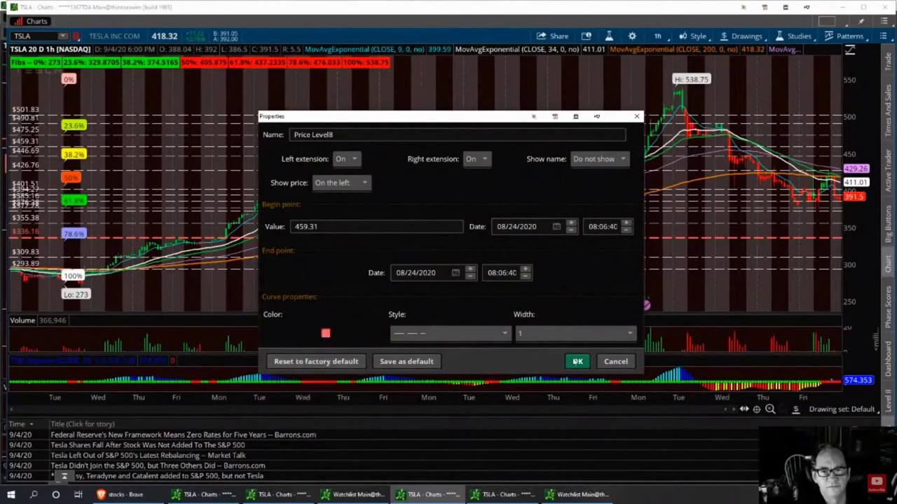
left_click(576, 362)
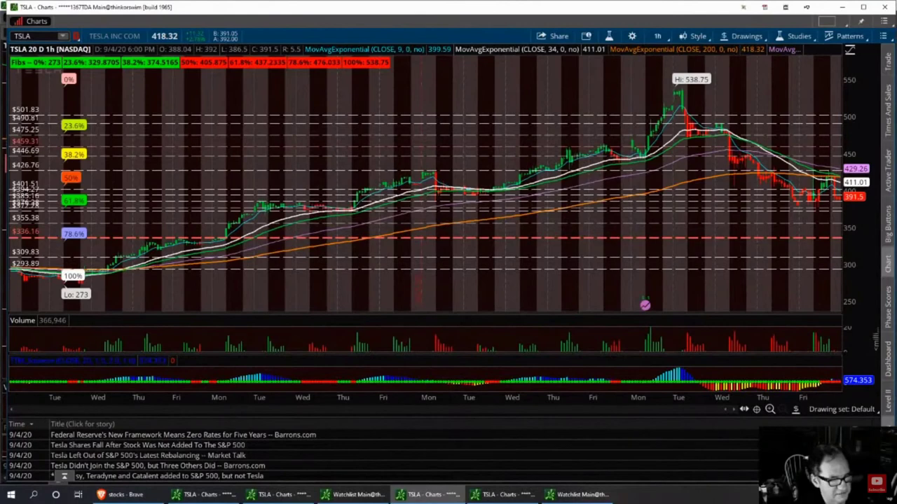
Pause the YouTube stream showing the TSLA hourly chart.
left_click(536, 293)
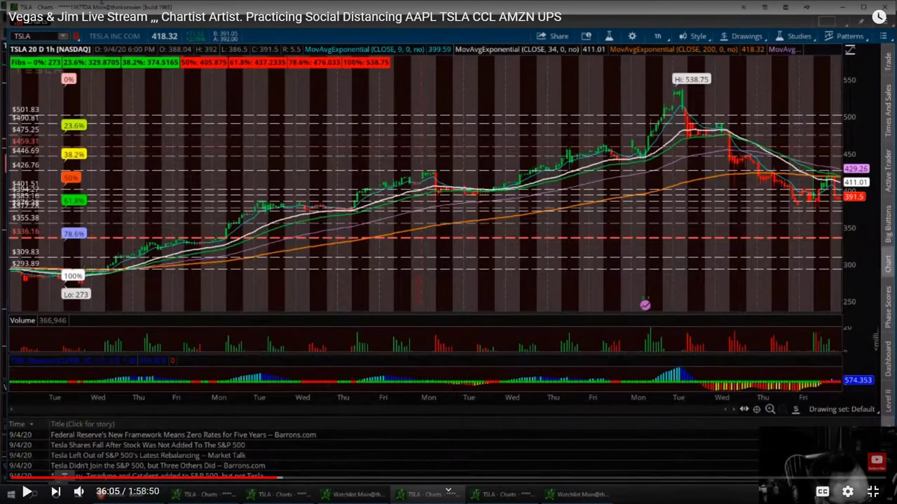
Exit full screen, visit the Twitter and first YouTube tabs, then close the YouTube window.
left_click(873, 492)
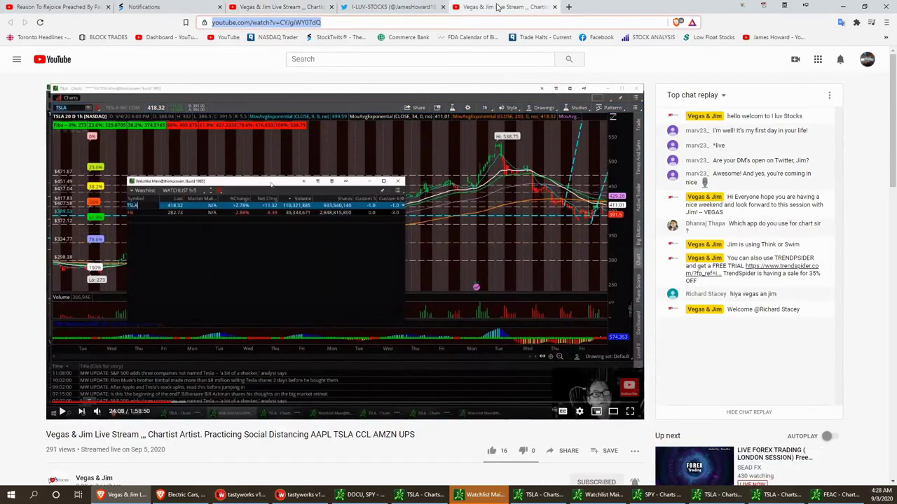
left_click(392, 6)
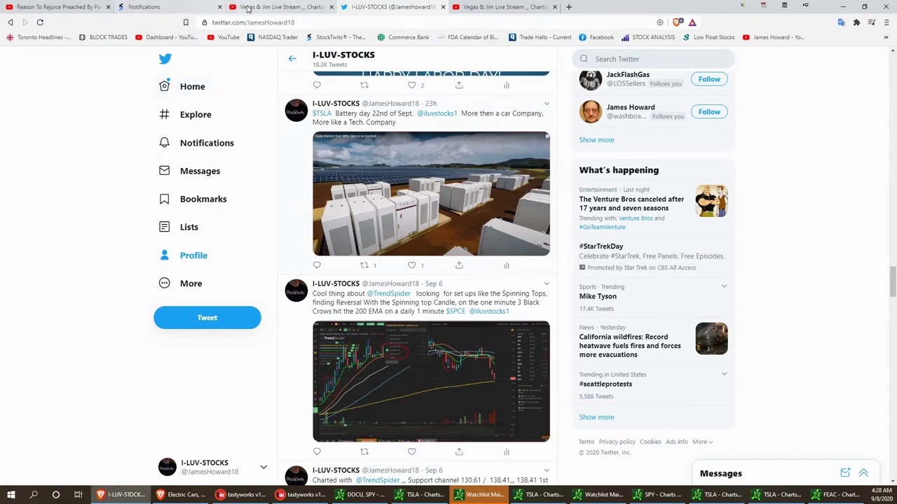
left_click(49, 7)
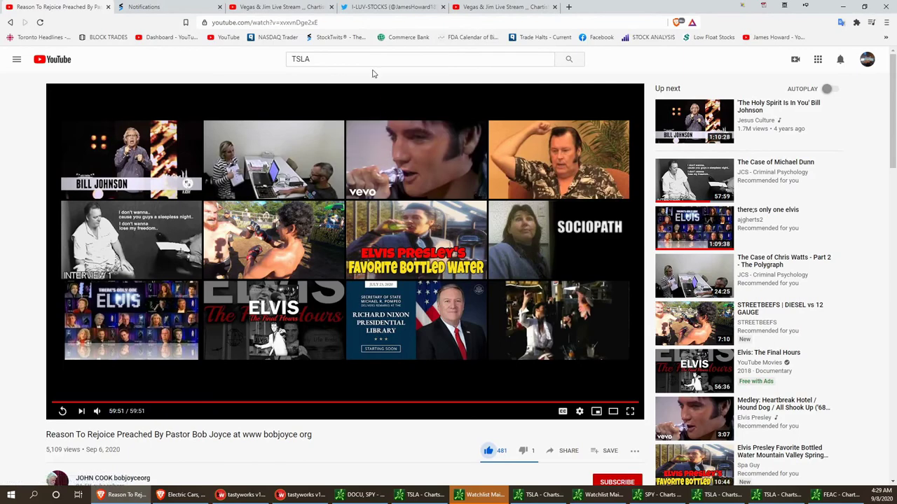
left_click(885, 6)
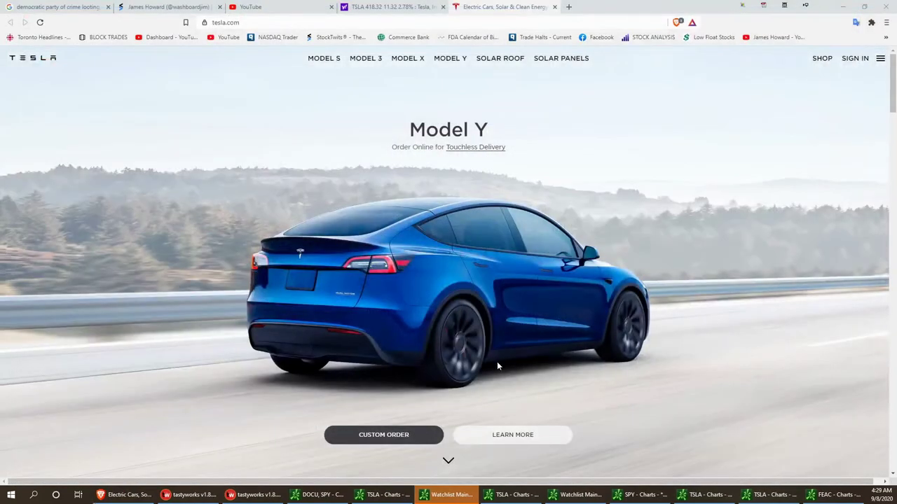